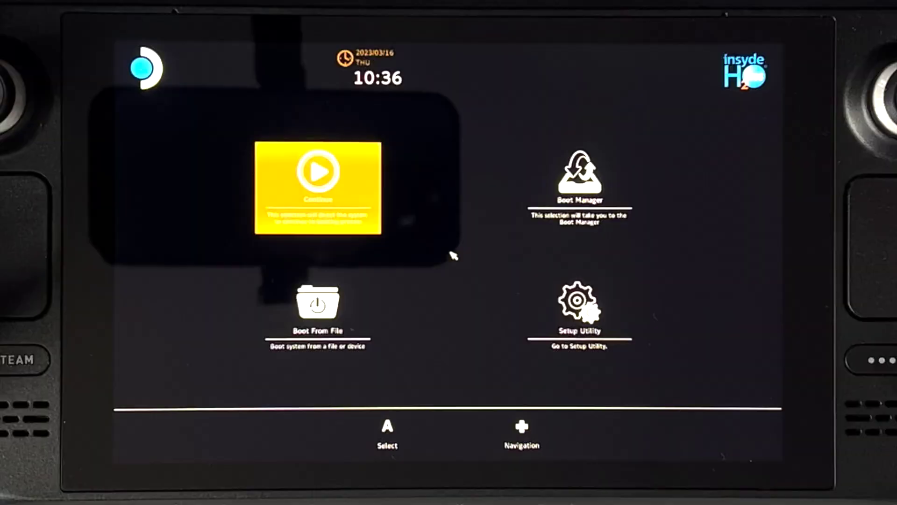
Enter the BIOS Setup Utility and go to the Advanced page
{"action": "key", "text": "Right"}
{"action": "key", "text": "Down"}
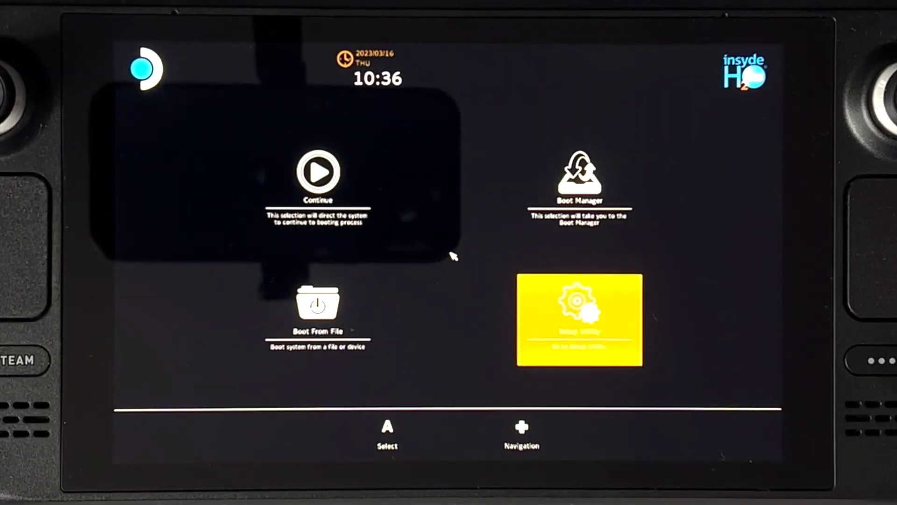
{"action": "key", "text": "Return"}
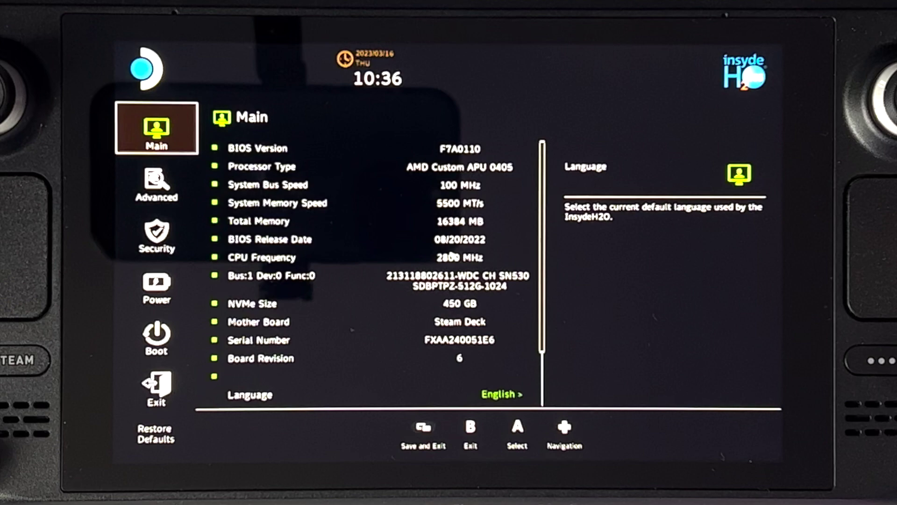
{"action": "key", "text": "Down"}
{"action": "key", "text": "Down"}
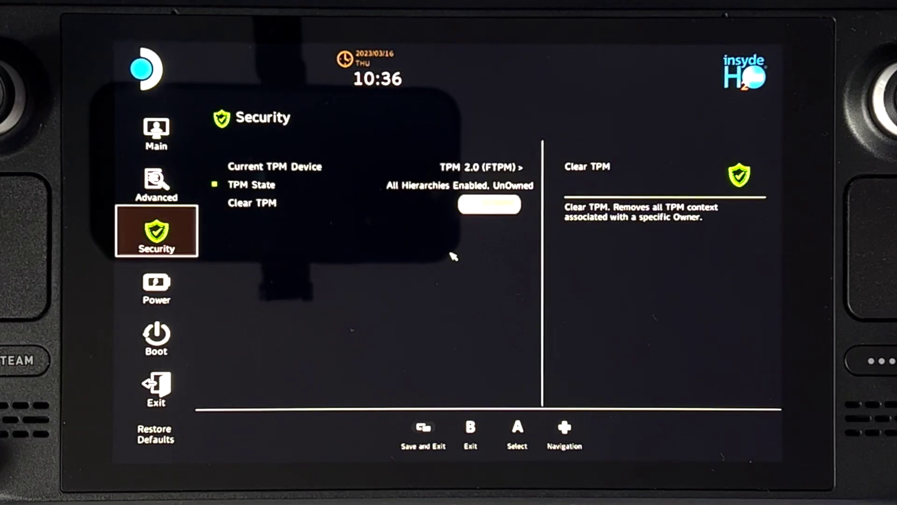
{"action": "key", "text": "Down"}
{"action": "key", "text": "Up"}
{"action": "key", "text": "Up"}
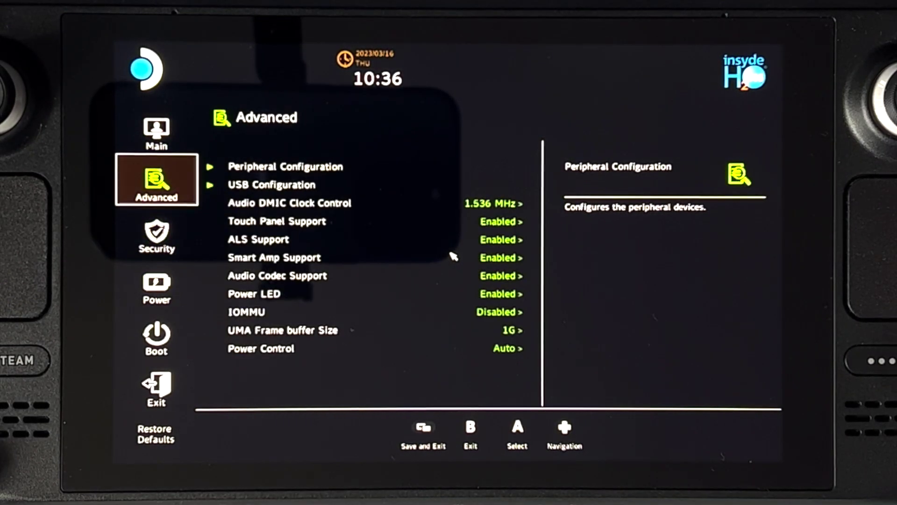
Set UMA Frame buffer Size to 4G and exit saving changes
{"action": "key", "text": "Right"}
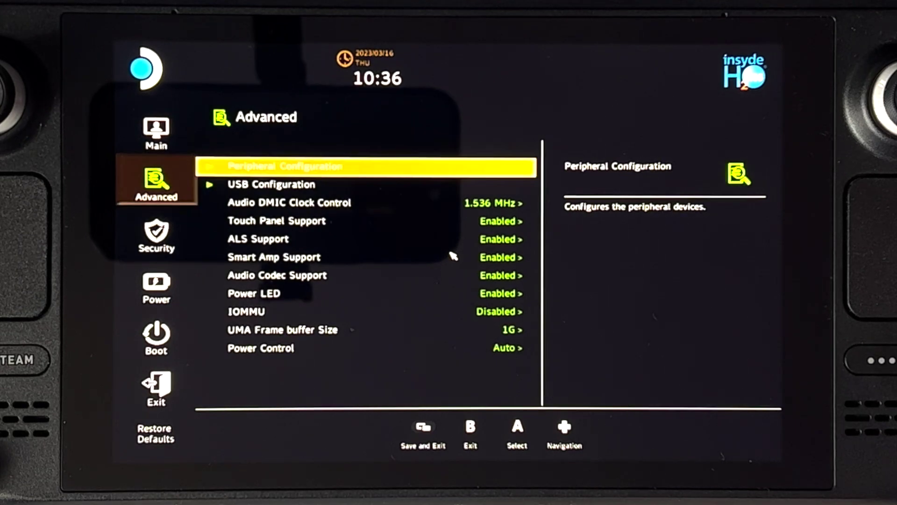
{"action": "key", "text": "Down"}
{"action": "key", "text": "Down"}
{"action": "key", "text": "Down"}
{"action": "key", "text": "Down"}
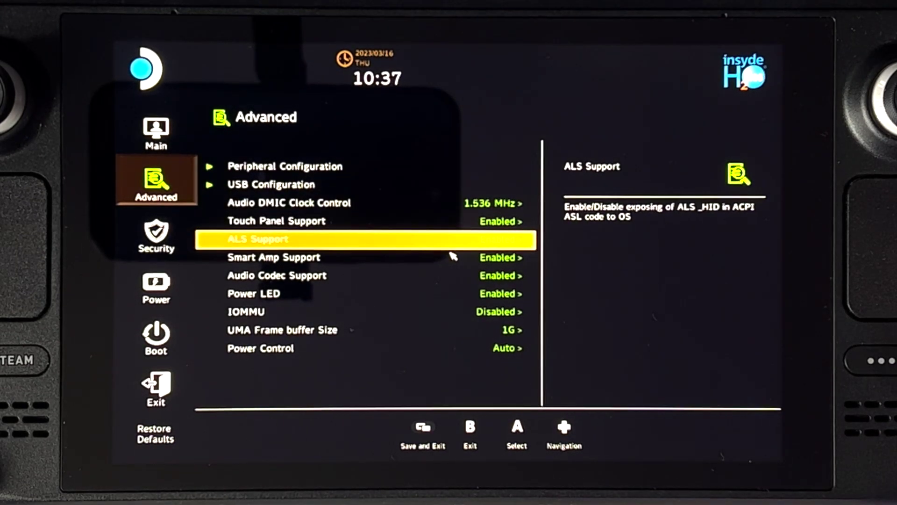
{"action": "key", "text": "Down"}
{"action": "key", "text": "Down"}
{"action": "key", "text": "Down"}
{"action": "key", "text": "Down"}
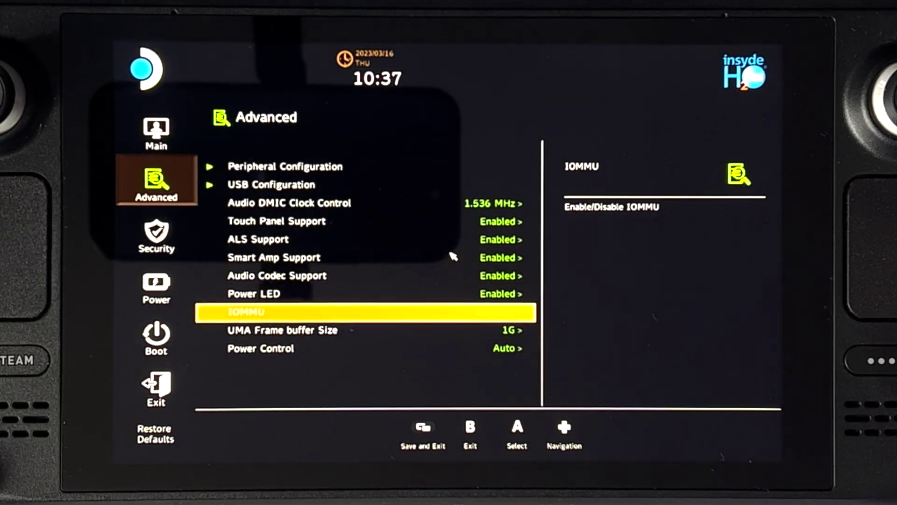
{"action": "key", "text": "Down"}
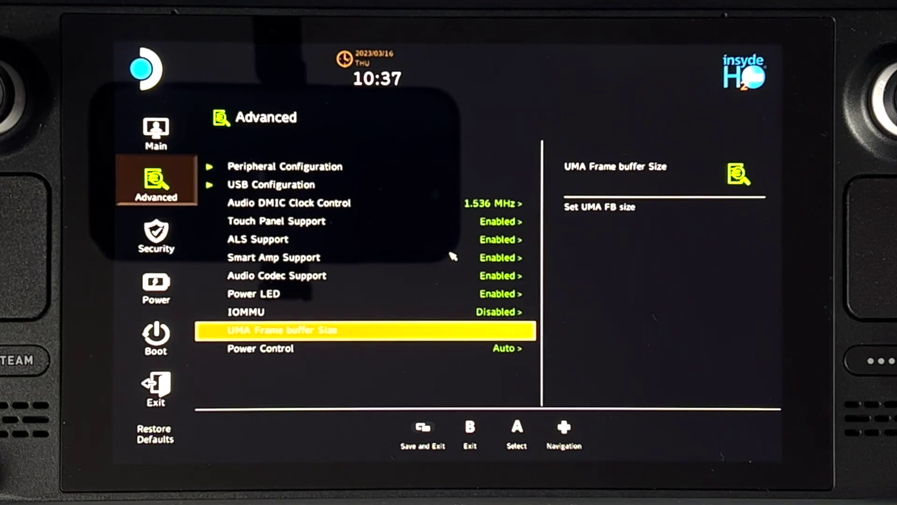
{"action": "key", "text": "Return"}
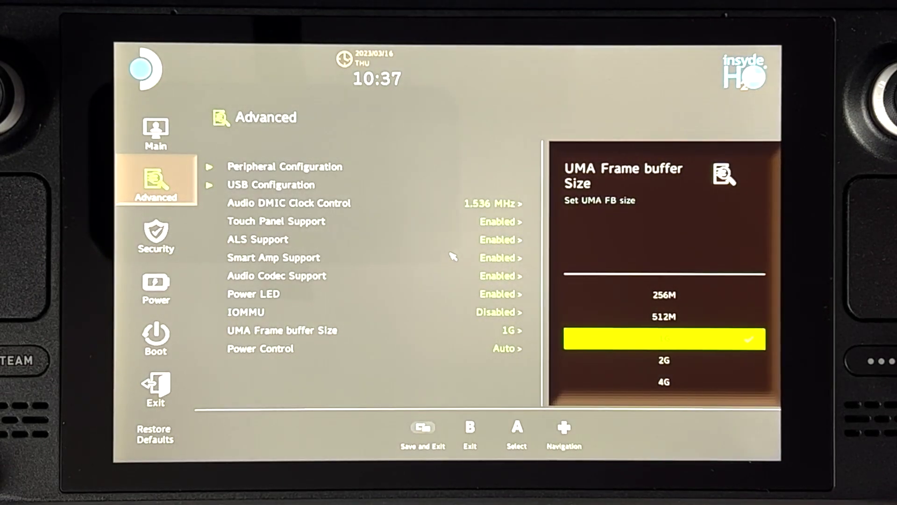
{"action": "key", "text": "Down"}
{"action": "key", "text": "Down"}
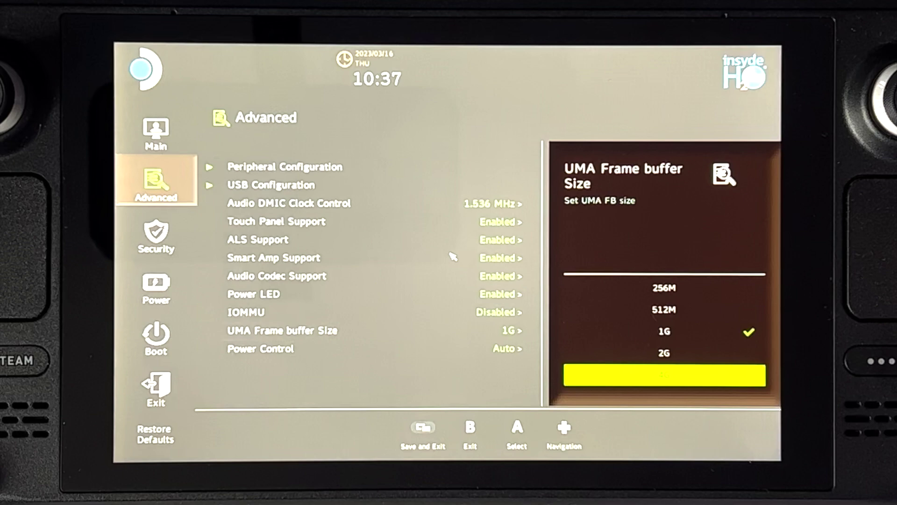
{"action": "key", "text": "Return"}
{"action": "key", "text": "Left"}
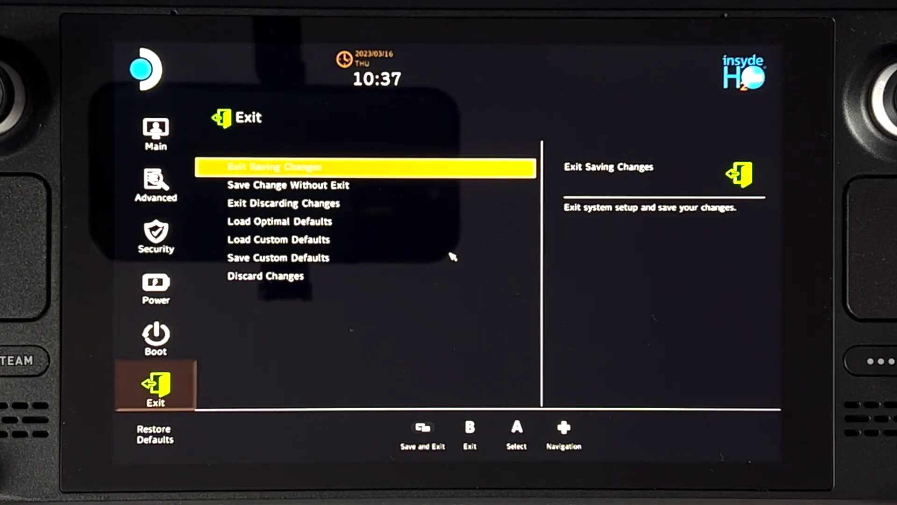
{"action": "key", "text": "Return"}
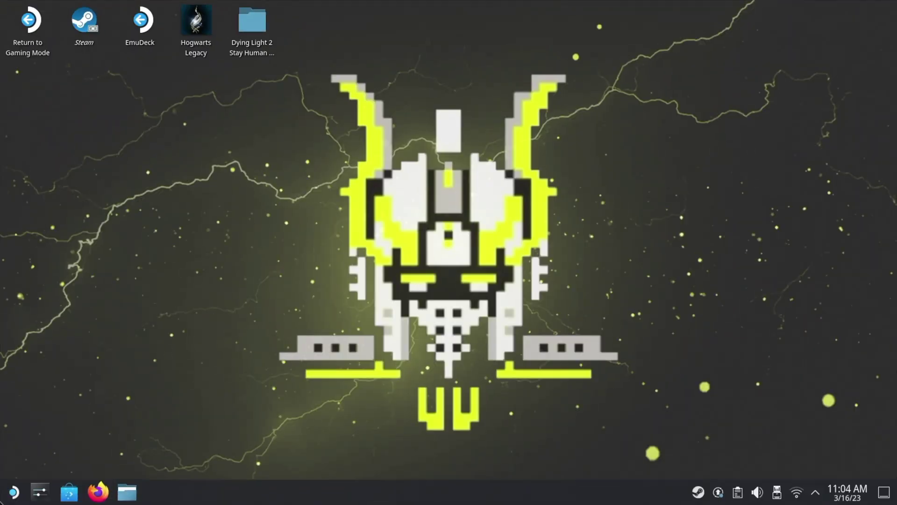
Start the Konsole terminal from the application launcher
{"action": "left_click", "coordinate": [16, 492]}
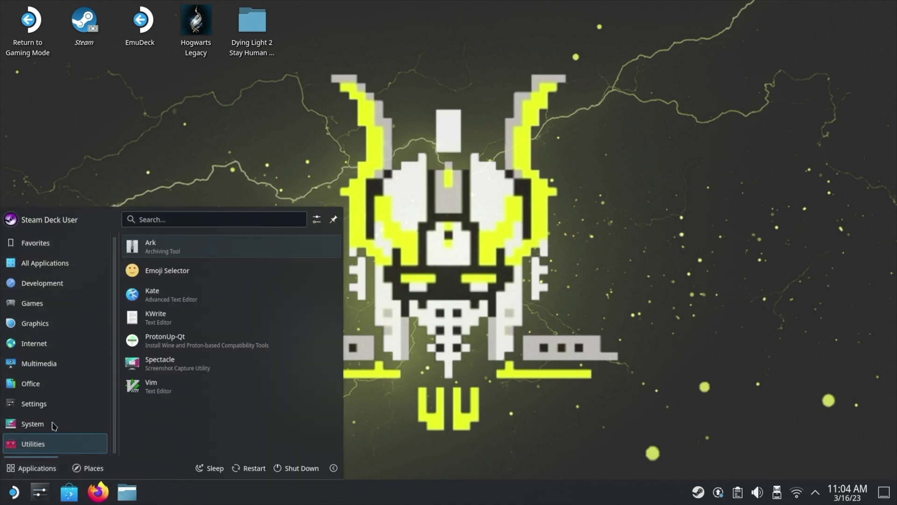
{"action": "mouse_move", "coordinate": [43, 427]}
{"action": "left_click", "coordinate": [182, 420]}
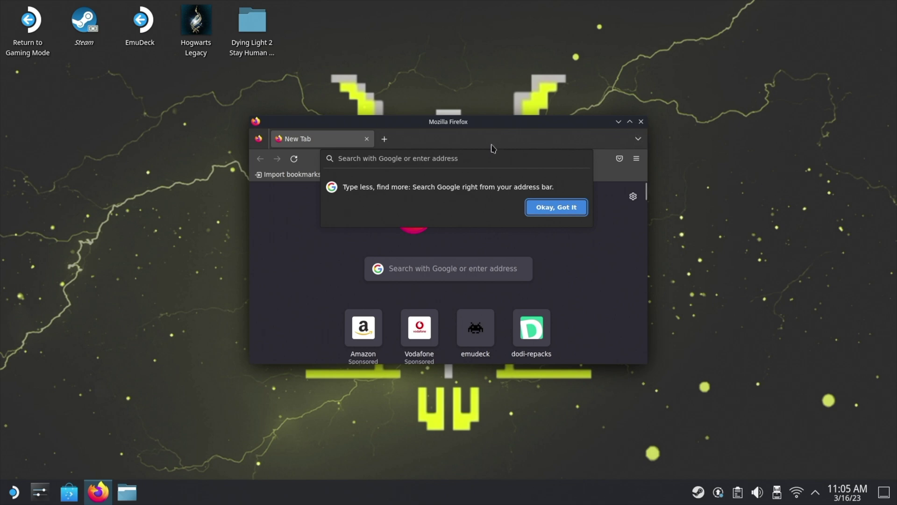
Dismiss the address bar tip, maximize Firefox, and Google 'cryobyte33'
{"action": "left_click", "coordinate": [556, 208]}
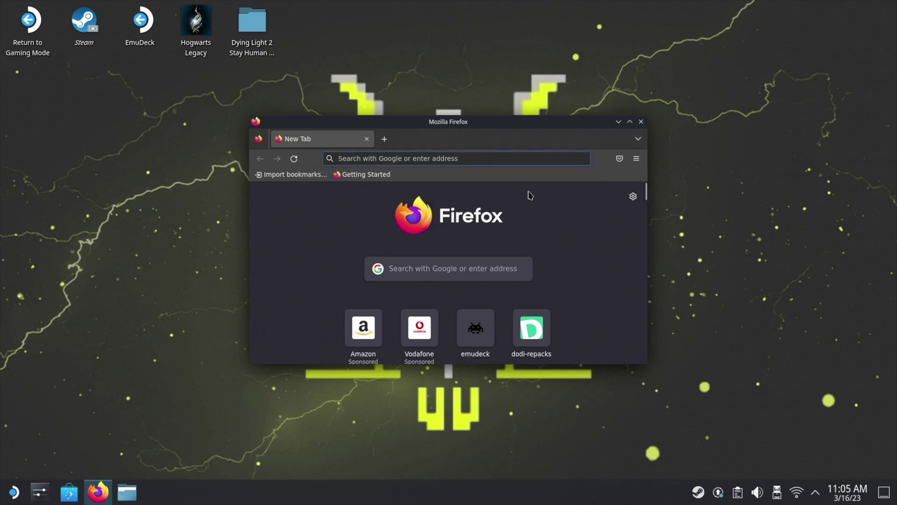
{"action": "double_click", "coordinate": [476, 122]}
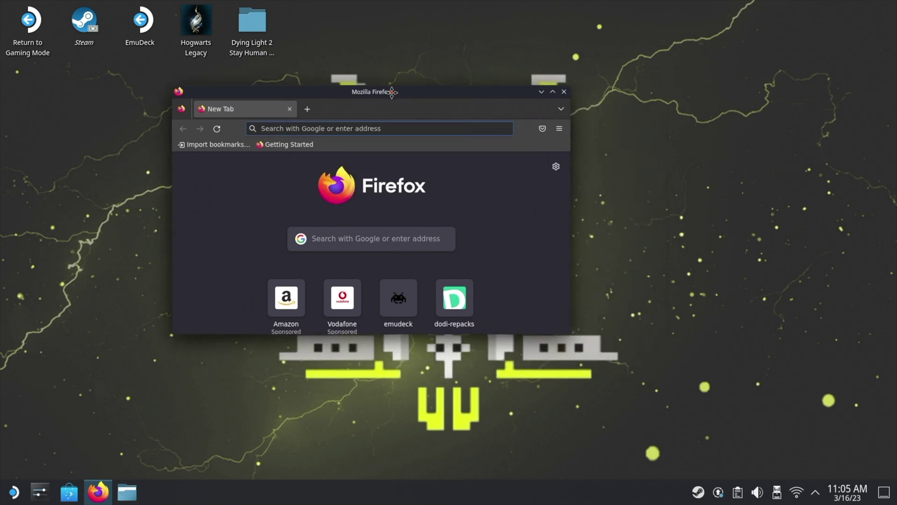
{"action": "left_click", "coordinate": [434, 187]}
{"action": "type", "text": "cry"}
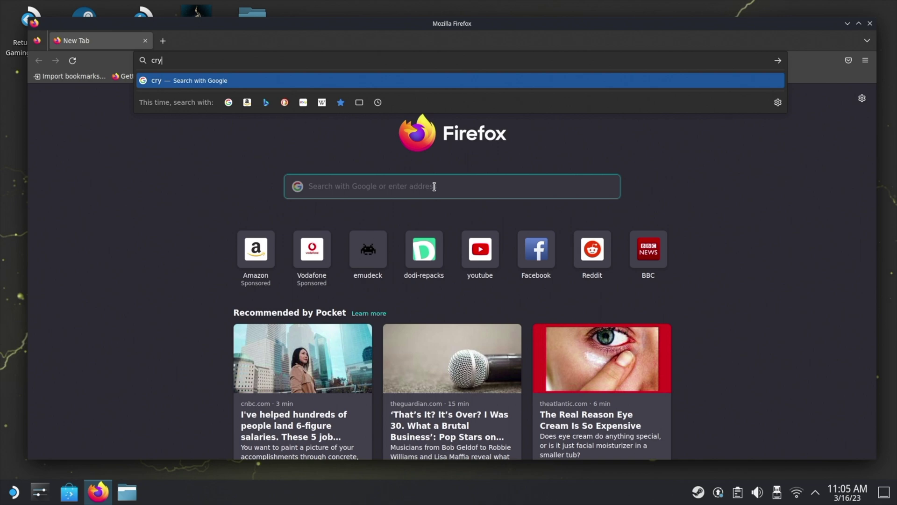
{"action": "type", "text": "ob"}
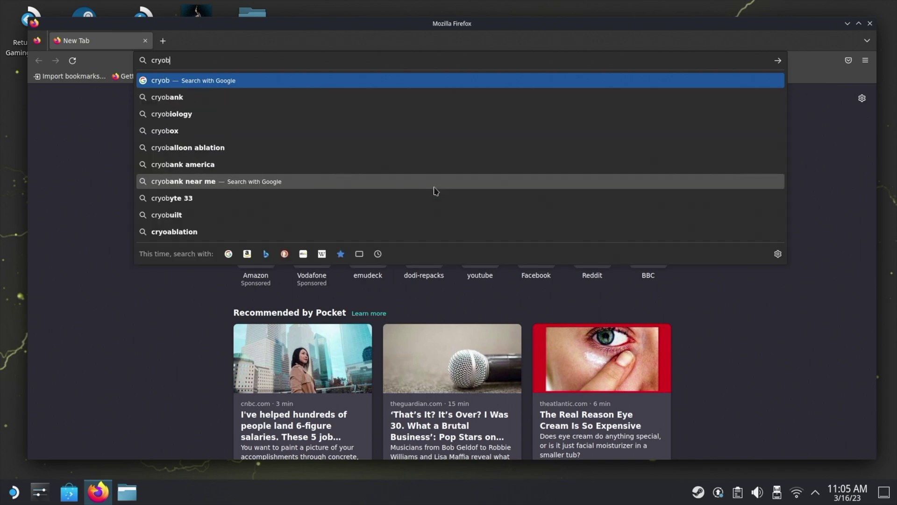
{"action": "type", "text": "yte33"}
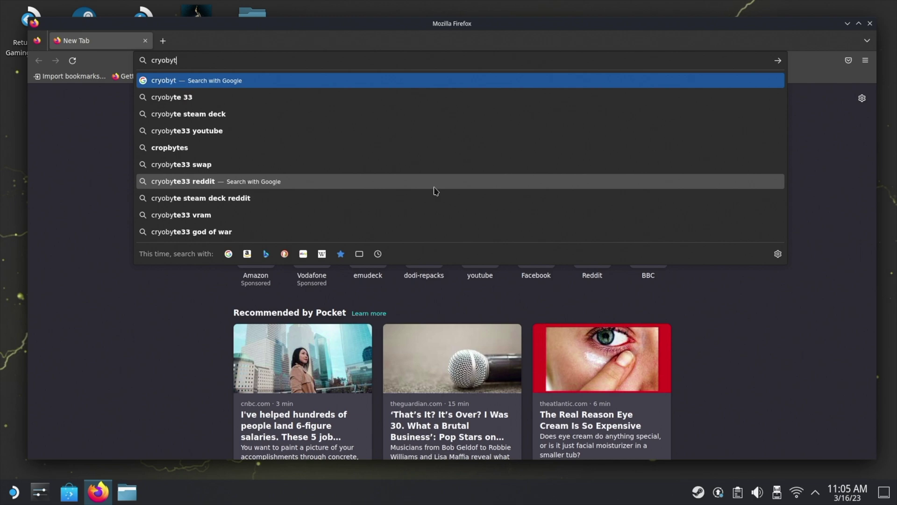
{"action": "key", "text": "Return"}
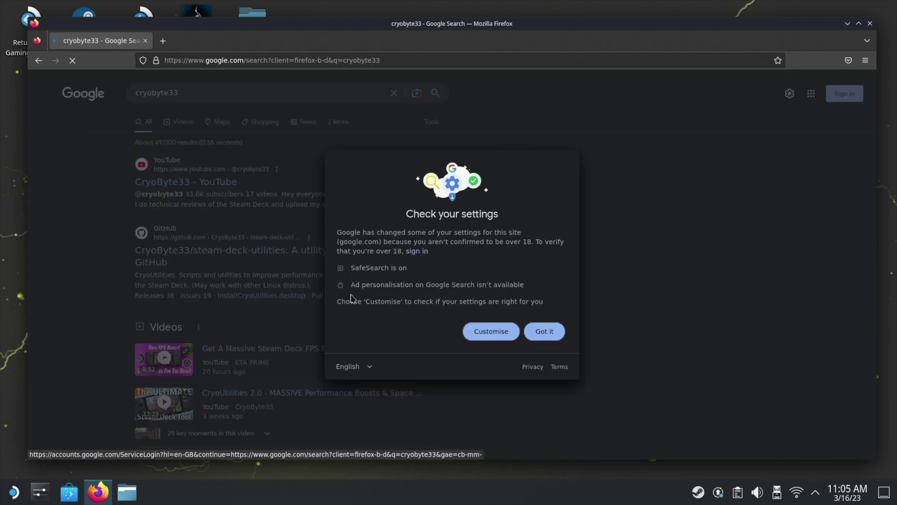
Dismiss Google's notice, then save the README's Install download link as InstallCryoUtilities.desktop
{"action": "left_click", "coordinate": [539, 334]}
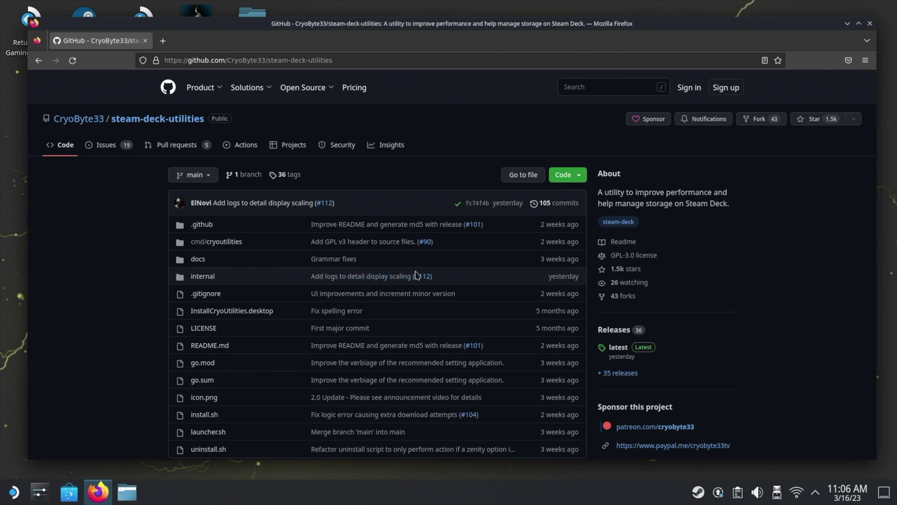
{"action": "scroll", "coordinate": [418, 267], "scroll_direction": "down", "scroll_amount": 10}
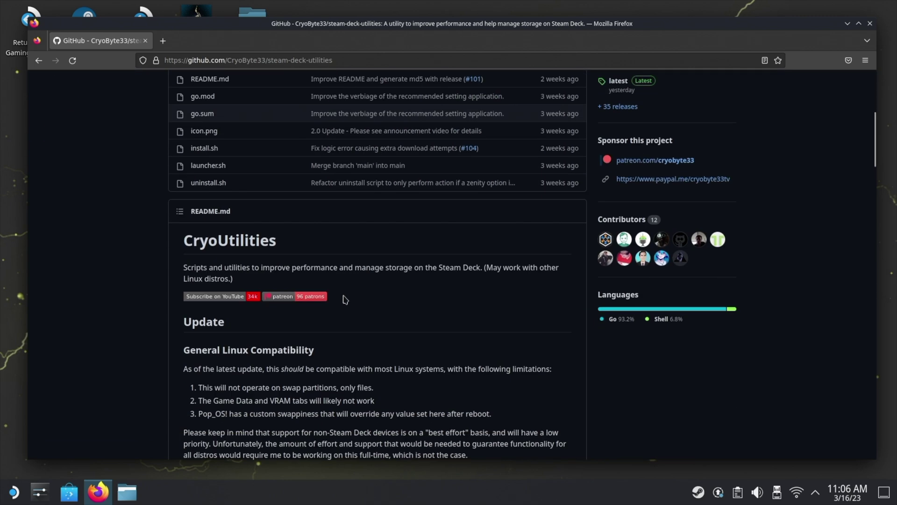
{"action": "scroll", "coordinate": [299, 320], "scroll_direction": "down", "scroll_amount": 10}
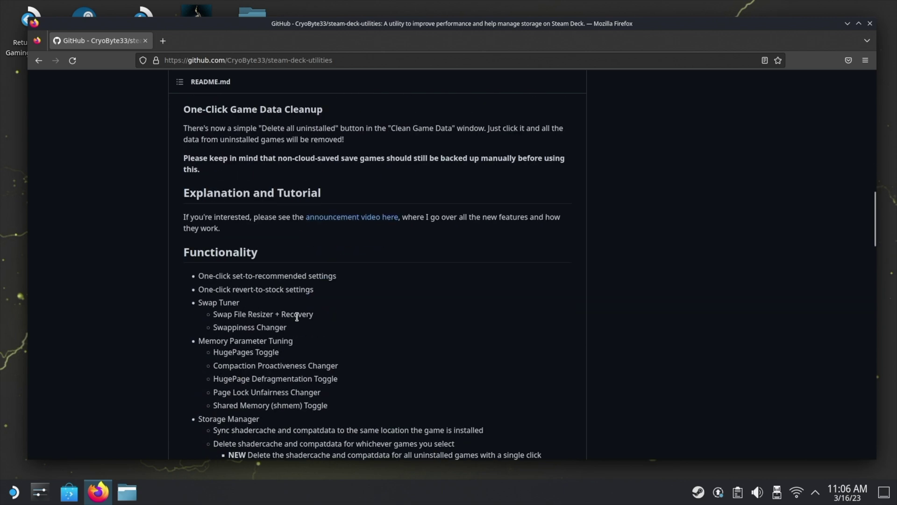
{"action": "scroll", "coordinate": [296, 317], "scroll_direction": "down", "scroll_amount": 2}
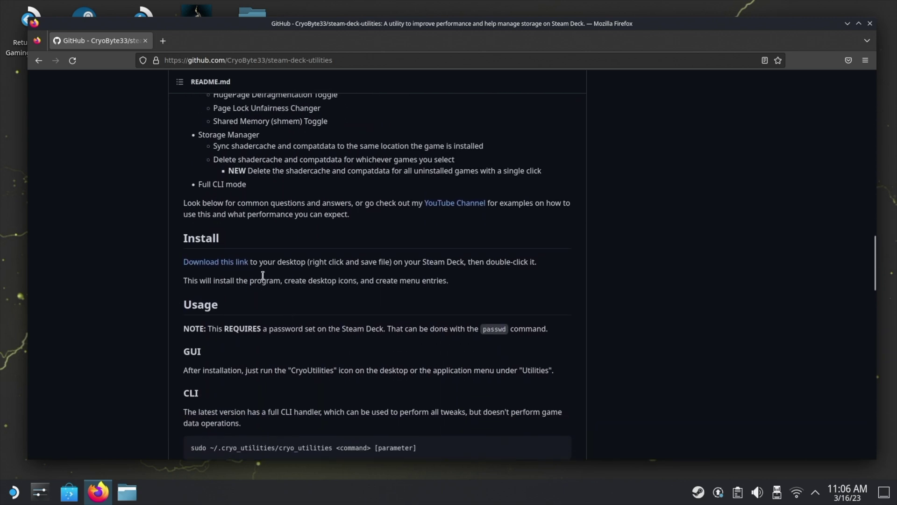
{"action": "right_click", "coordinate": [229, 265]}
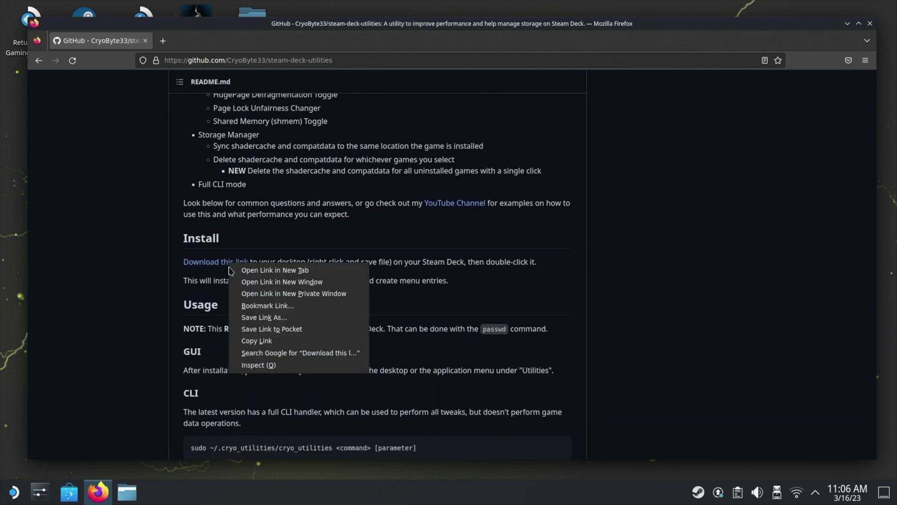
{"action": "left_click", "coordinate": [296, 321]}
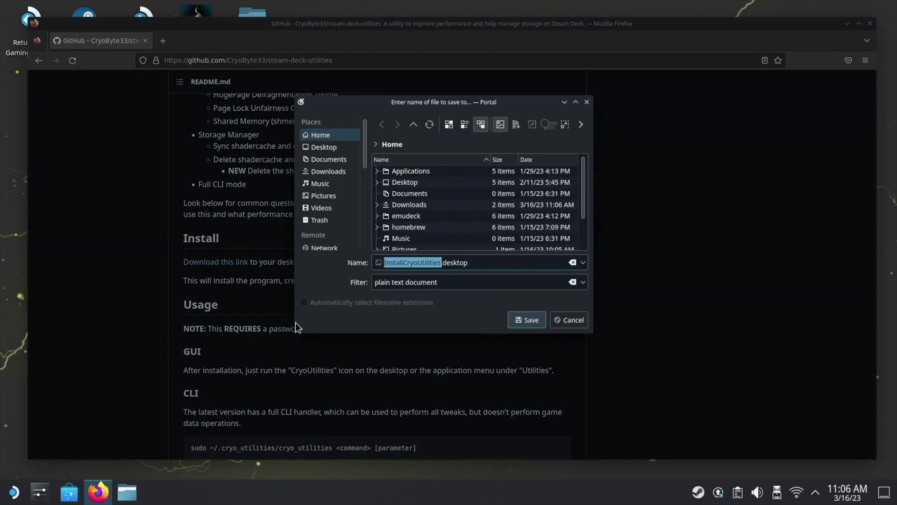
Save InstallCryoUtilities.desktop to the Desktop folder and close Firefox
{"action": "left_click", "coordinate": [337, 148]}
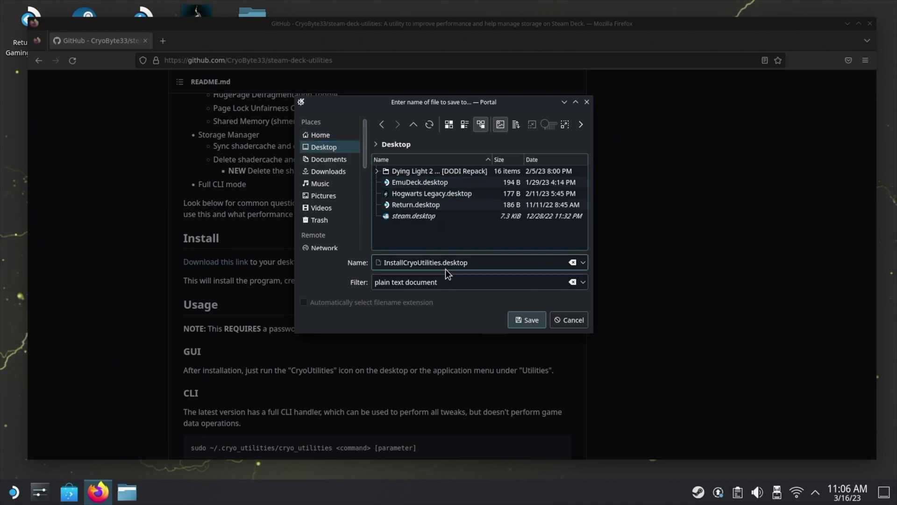
{"action": "left_click", "coordinate": [527, 320]}
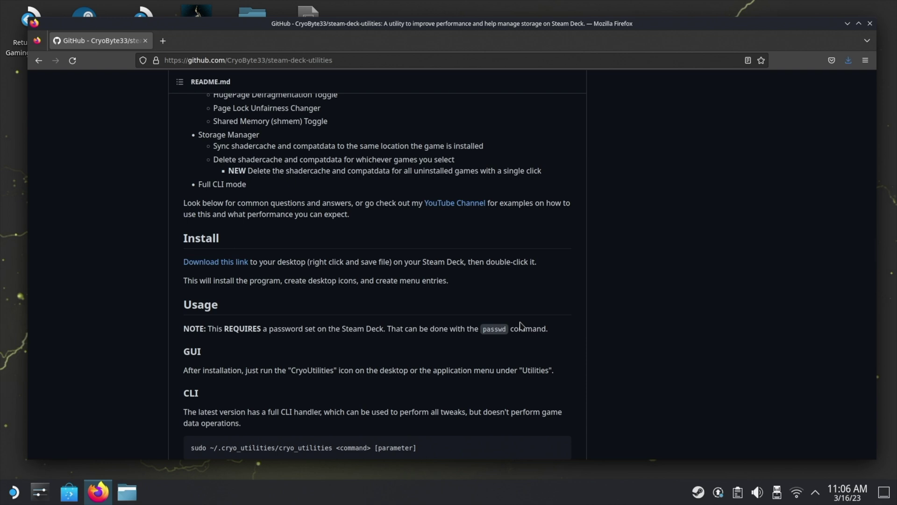
{"action": "left_click", "coordinate": [870, 23]}
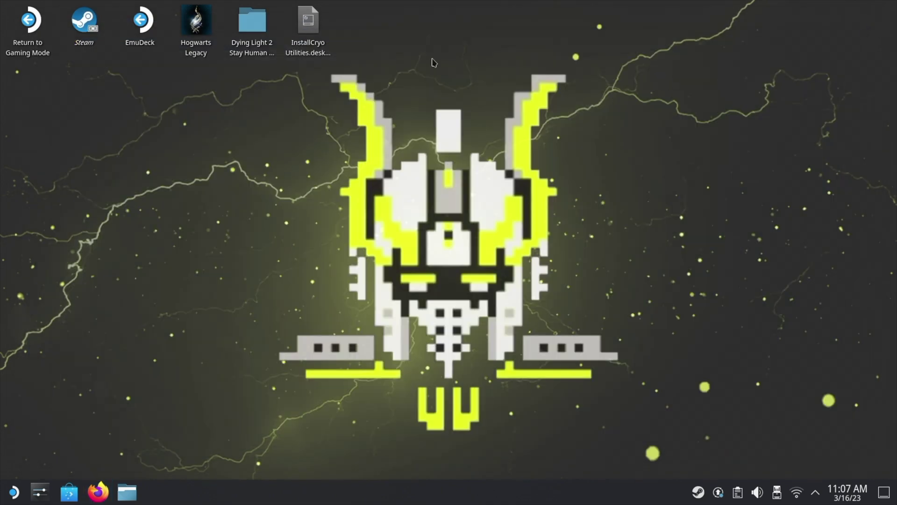
Run InstallCryoUtilities.desktop, continue past the warning, and acknowledge the completed install
{"action": "double_click", "coordinate": [299, 26]}
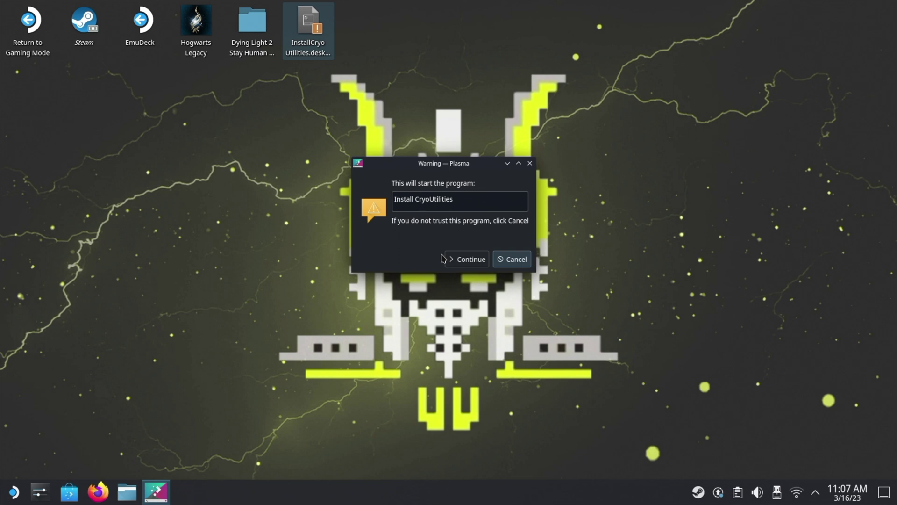
{"action": "left_click", "coordinate": [468, 259]}
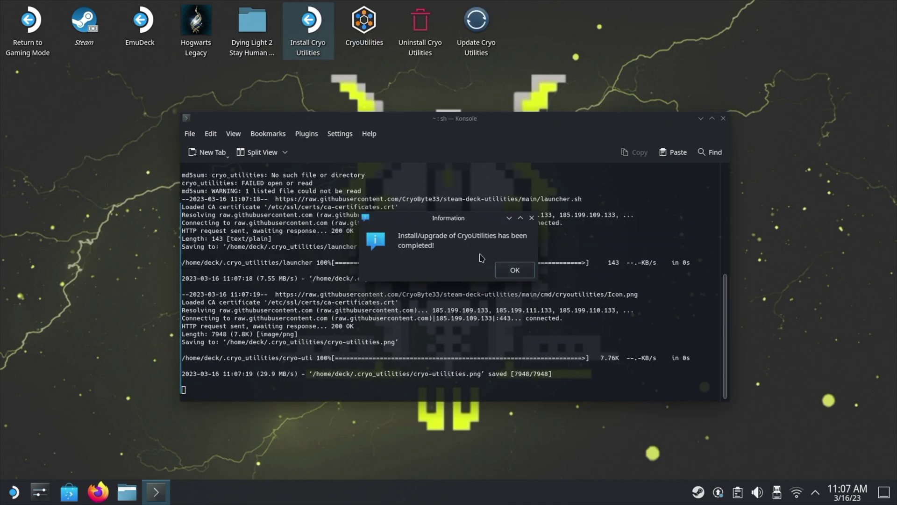
{"action": "left_click", "coordinate": [515, 270]}
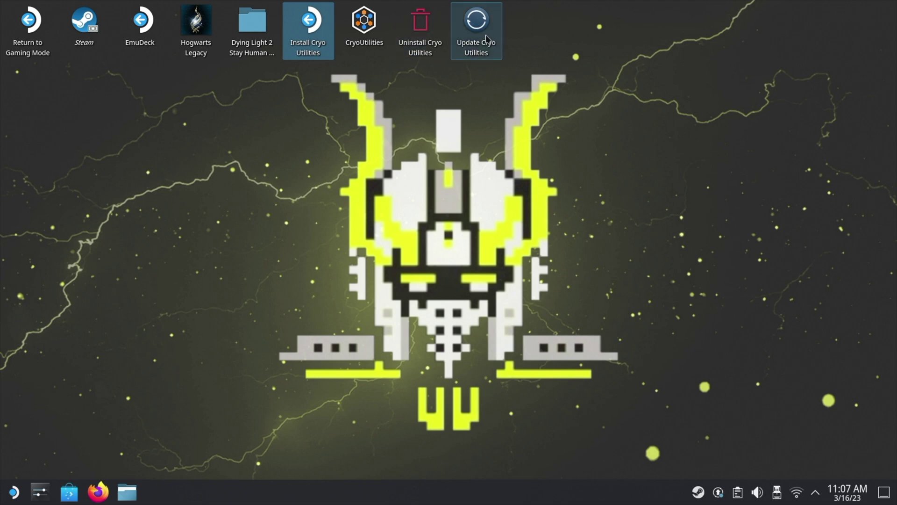
Launch CryoUtilities, accept the disclaimer, and submit the deck user's sudo password
{"action": "left_click", "coordinate": [361, 28]}
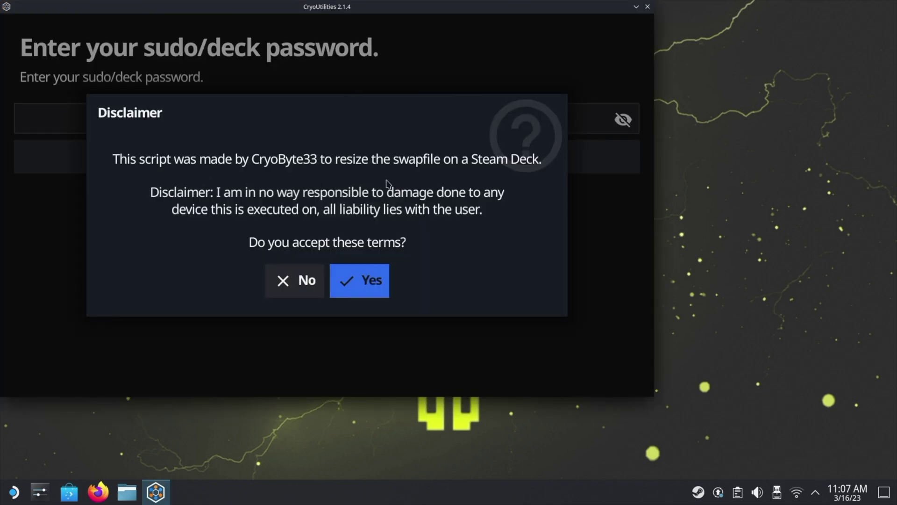
{"action": "left_click", "coordinate": [362, 290]}
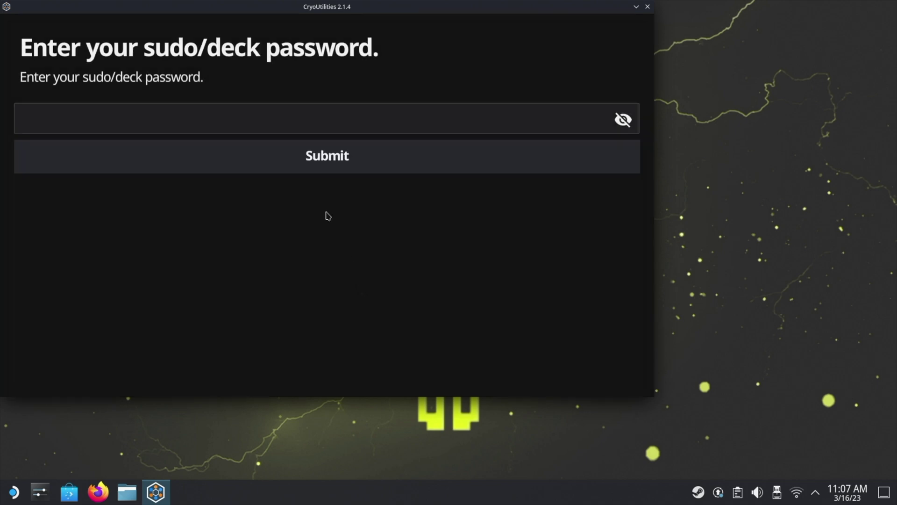
{"action": "left_click", "coordinate": [294, 121]}
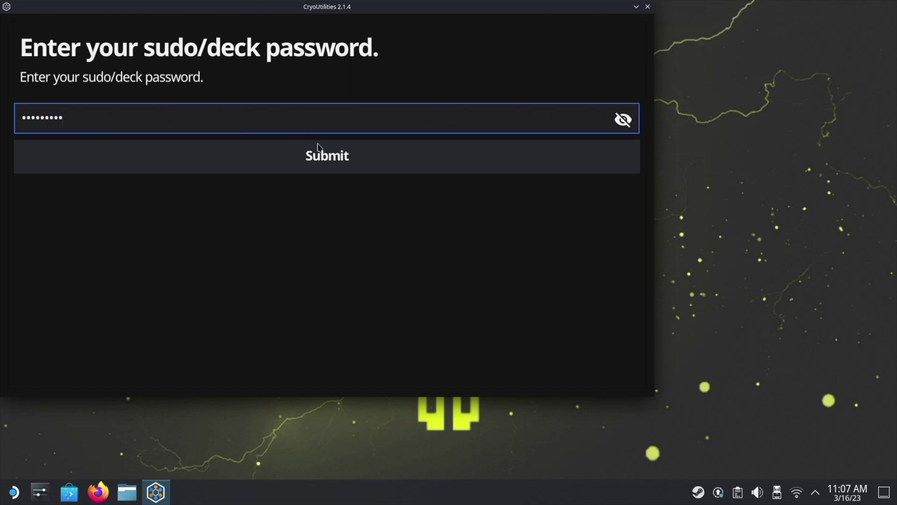
{"action": "left_click", "coordinate": [333, 158]}
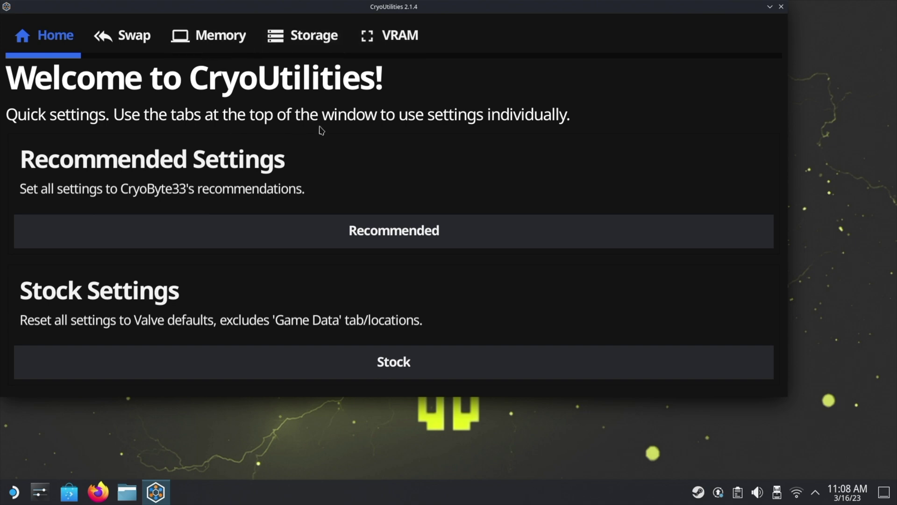
Apply Recommended settings (16GB swap, swappiness 1, HugePages), confirm success, and close CryoUtilities
{"action": "left_click", "coordinate": [393, 243]}
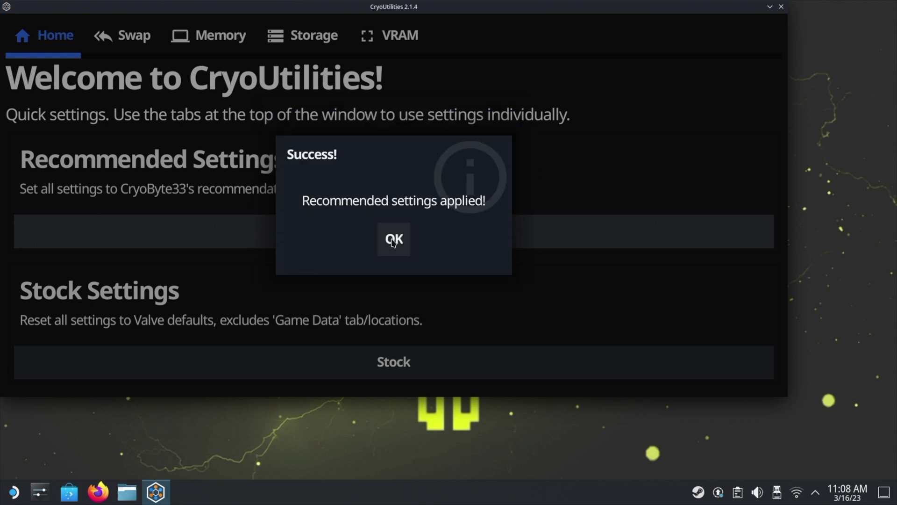
{"action": "left_click", "coordinate": [394, 247]}
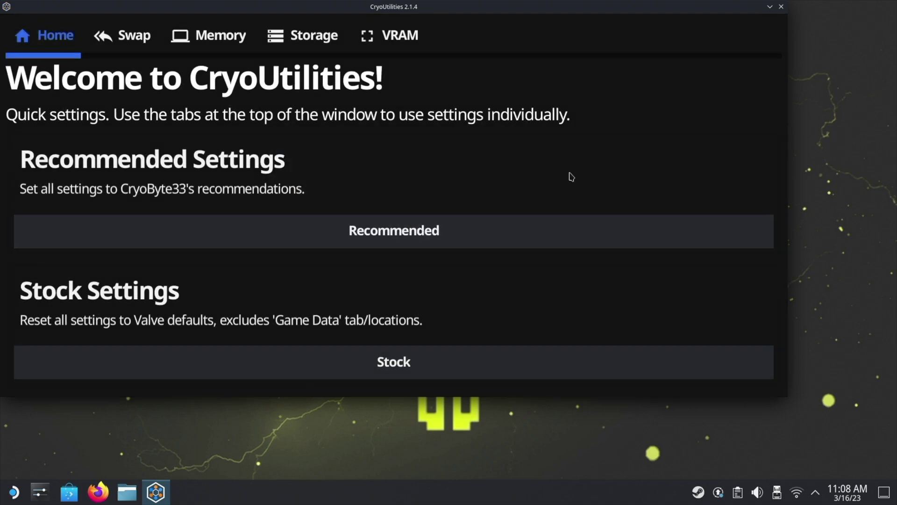
{"action": "left_click", "coordinate": [781, 7]}
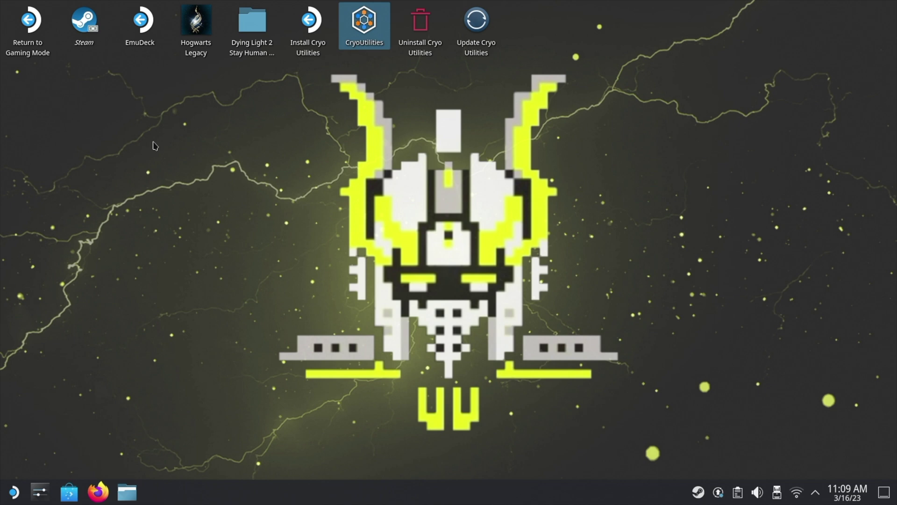
{"action": "left_click", "coordinate": [38, 30]}
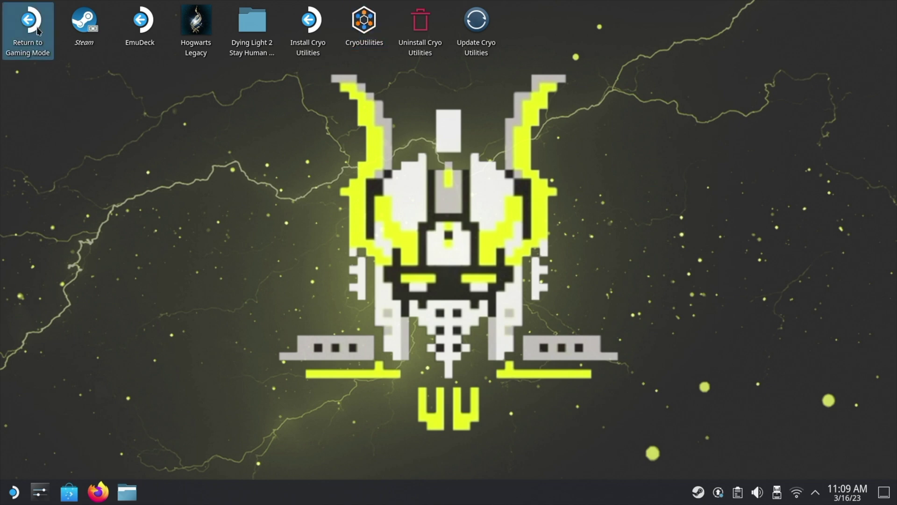